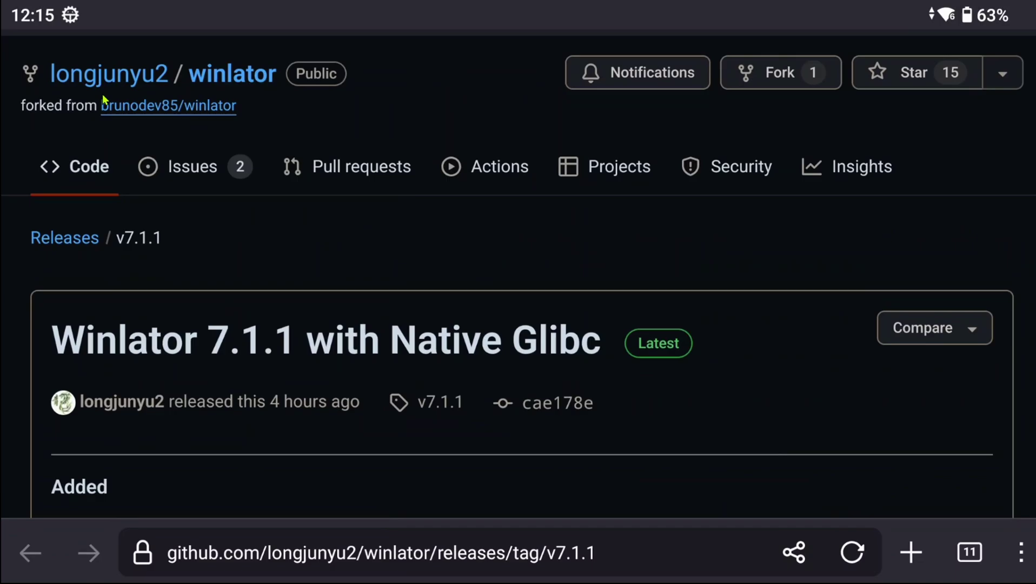
Download the app-release APK from the assets of the Winlator 7.1.1 with Native Glibc release
{"action": "scroll", "coordinate": [195, 407], "scroll_direction": "down", "scroll_amount": 15}
{"action": "left_click", "coordinate": [196, 407]}
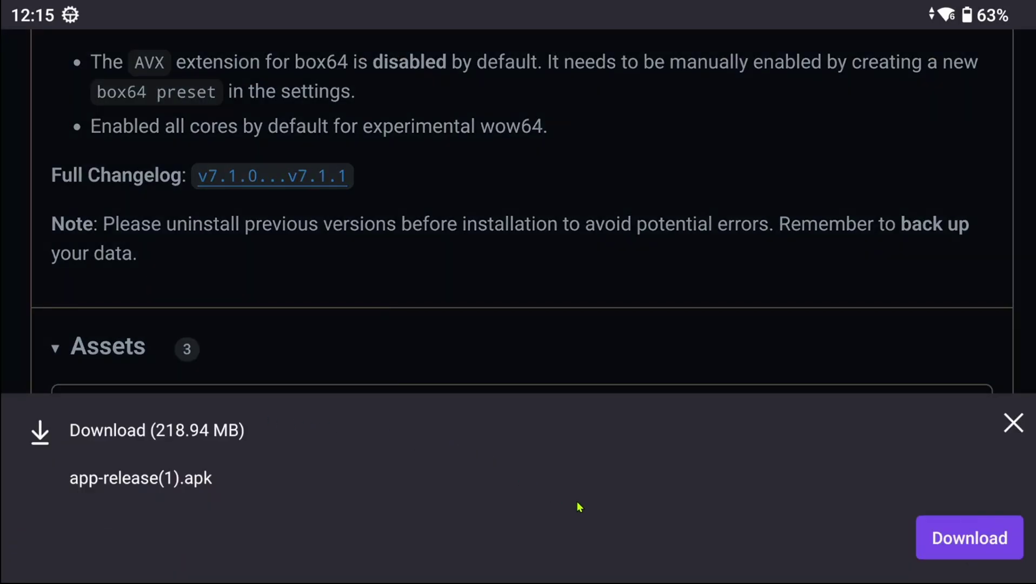
{"action": "left_click", "coordinate": [970, 538]}
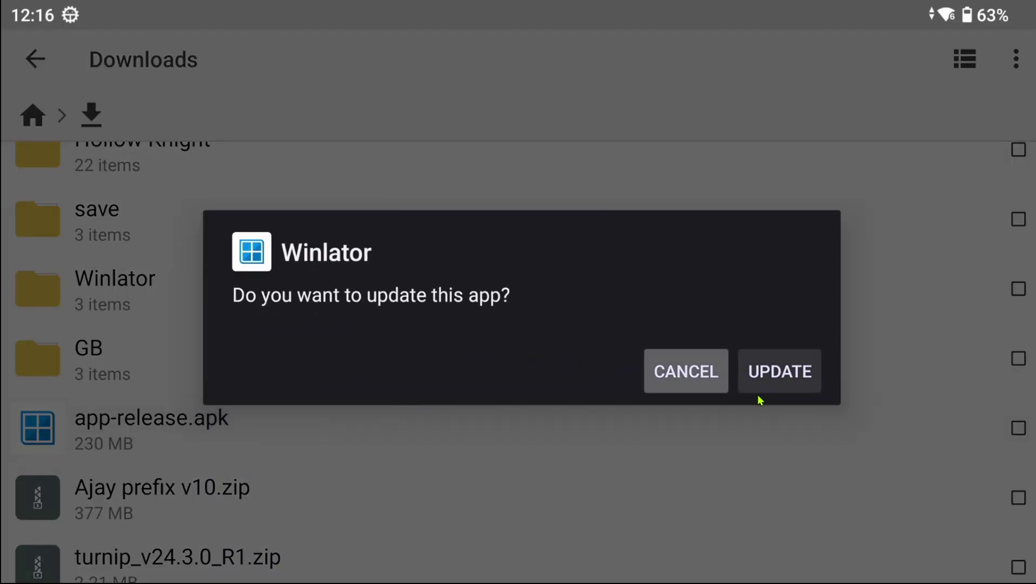
Cancel updating the existing Winlator installation and uninstall that app from the device instead
{"action": "left_click", "coordinate": [713, 380]}
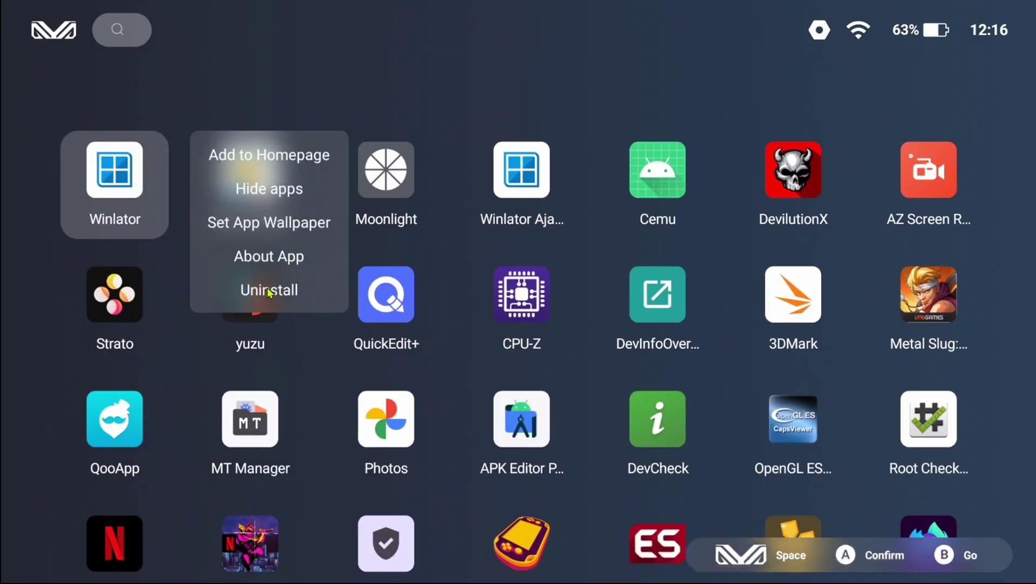
{"action": "left_click", "coordinate": [269, 293]}
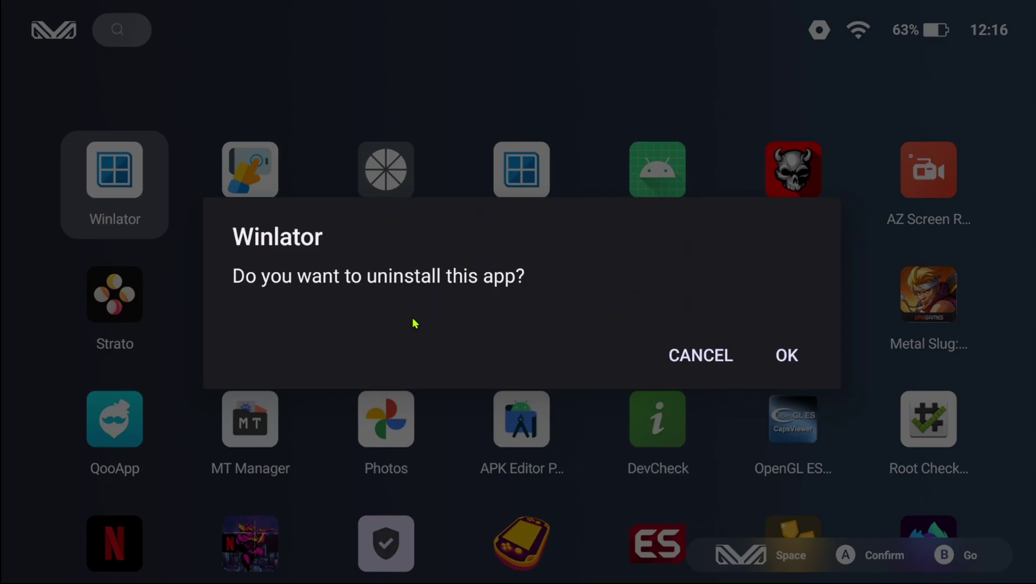
{"action": "left_click", "coordinate": [780, 359]}
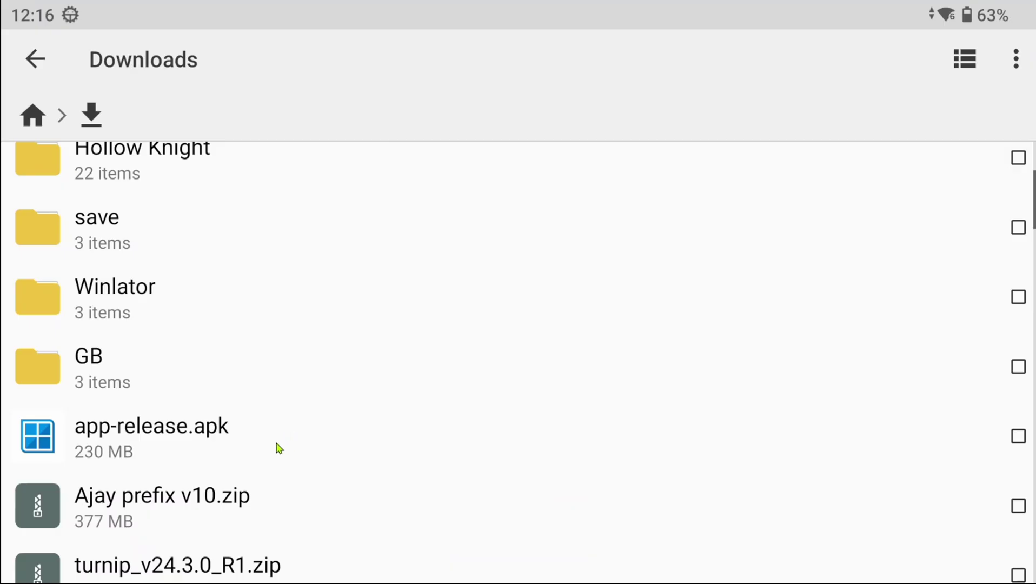
Install Winlator from app-release.apk despite the Play Protect block, and allow the opened app to access the device's files
{"action": "left_click", "coordinate": [277, 449]}
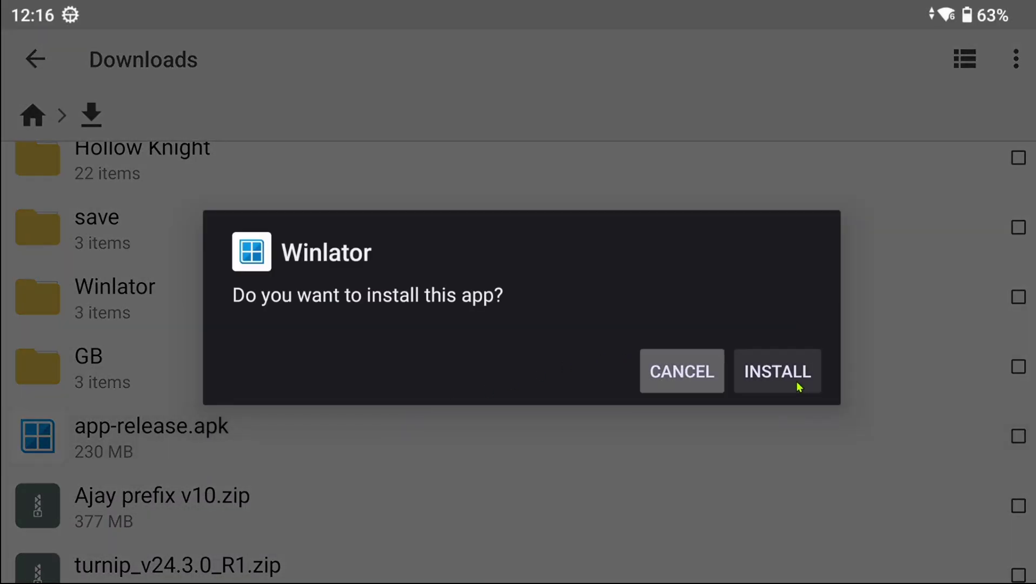
{"action": "left_click", "coordinate": [790, 382]}
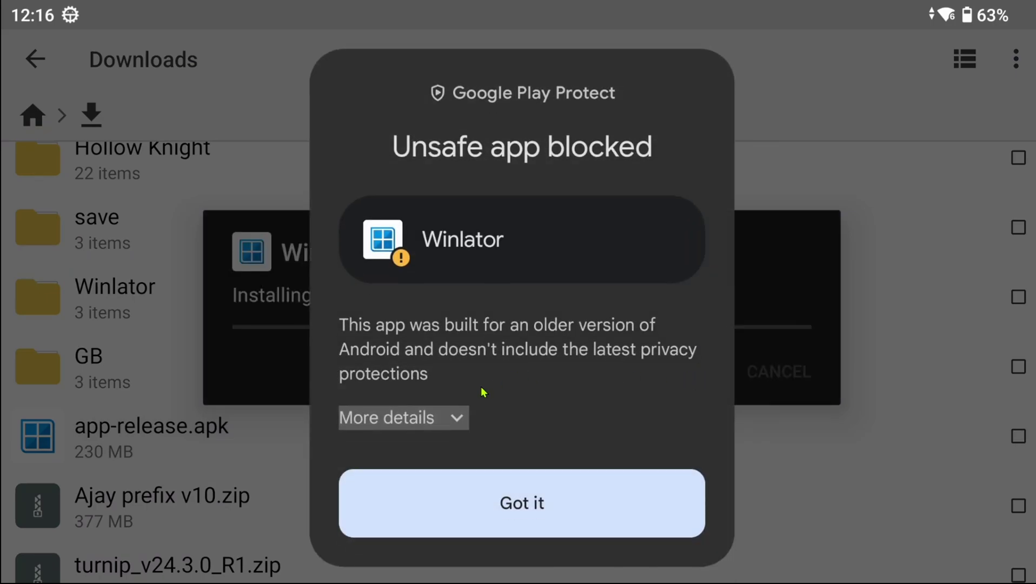
{"action": "left_click", "coordinate": [422, 418]}
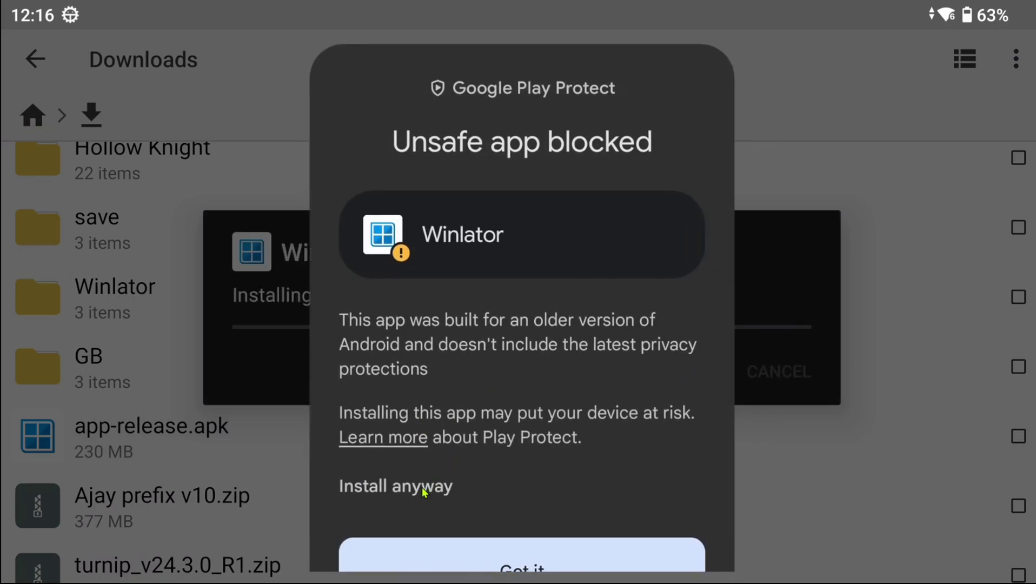
{"action": "left_click", "coordinate": [423, 487]}
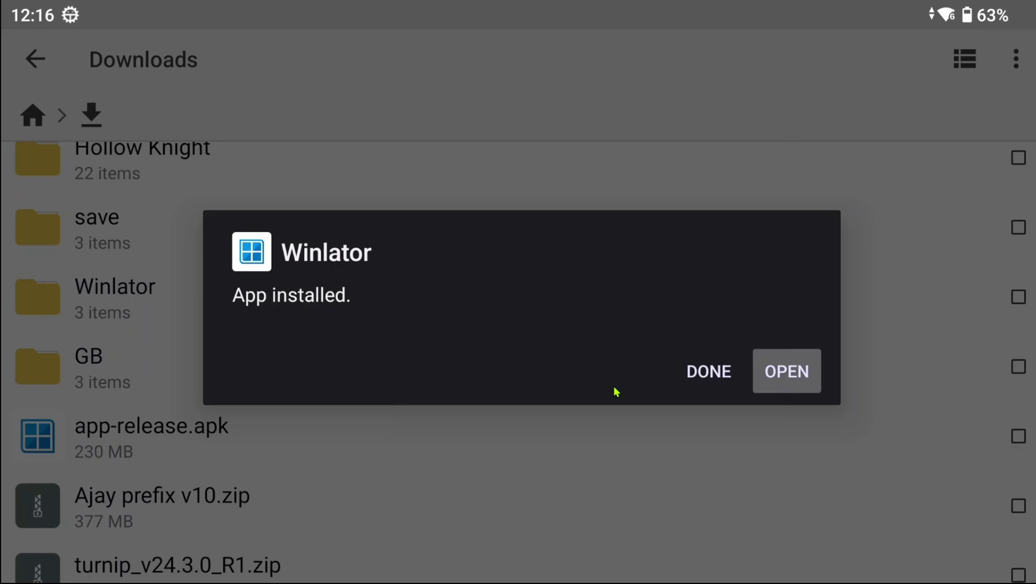
{"action": "left_click", "coordinate": [782, 373]}
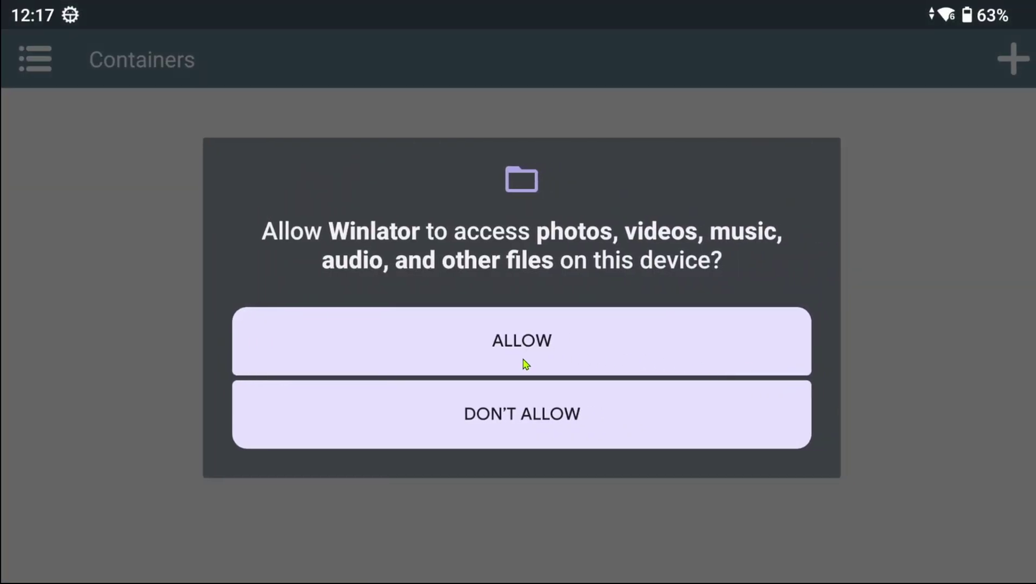
{"action": "left_click", "coordinate": [526, 364]}
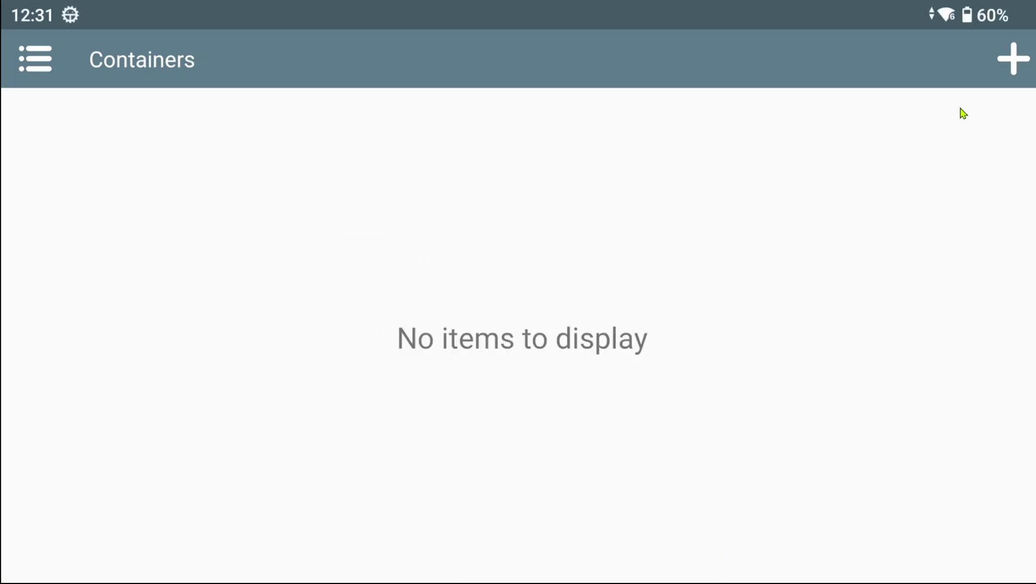
Open the form for a new container and review its default options and the DX Wrapper explanation
{"action": "left_click", "coordinate": [1015, 60]}
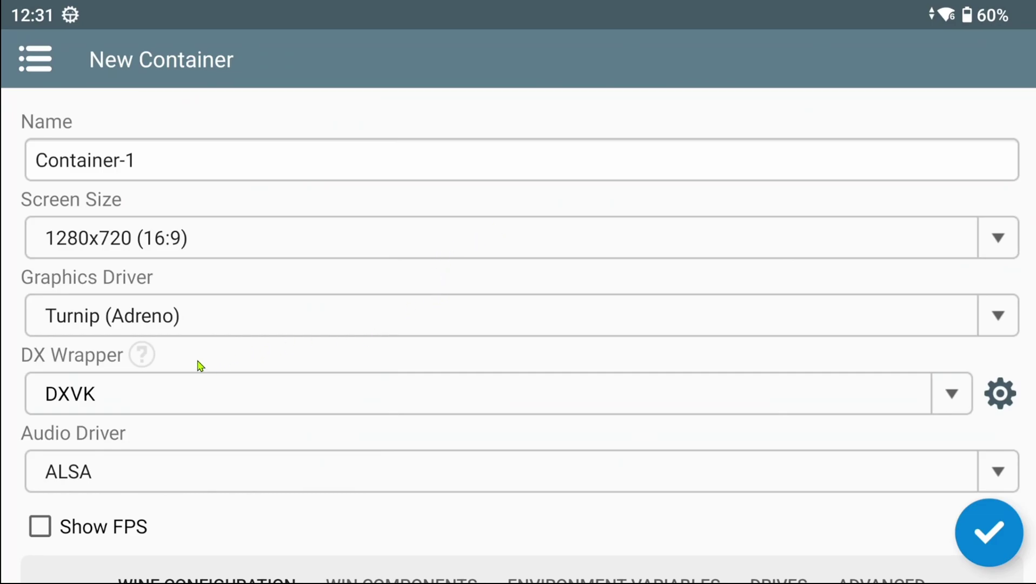
{"action": "left_click", "coordinate": [144, 361]}
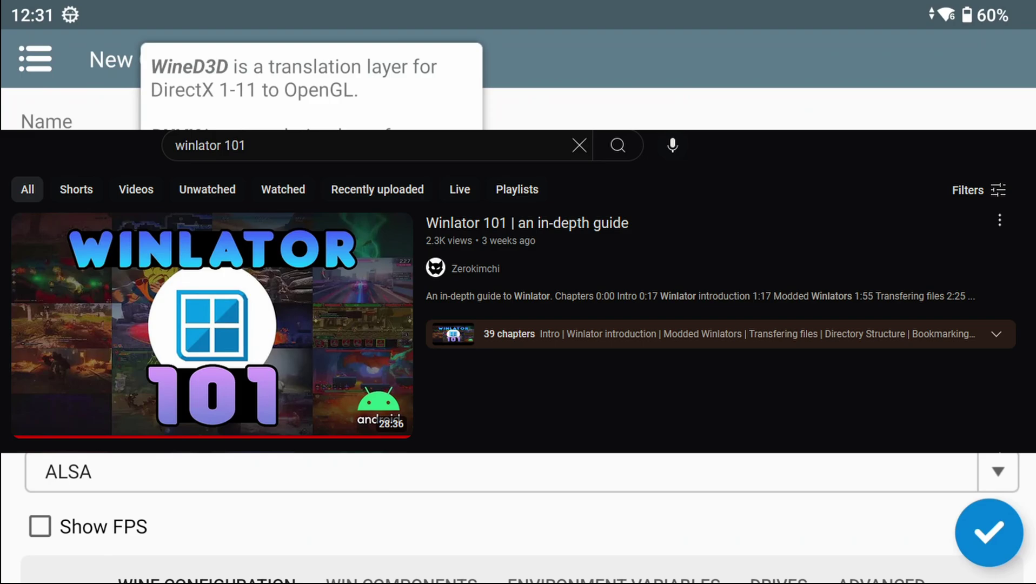
{"action": "left_click", "coordinate": [596, 468]}
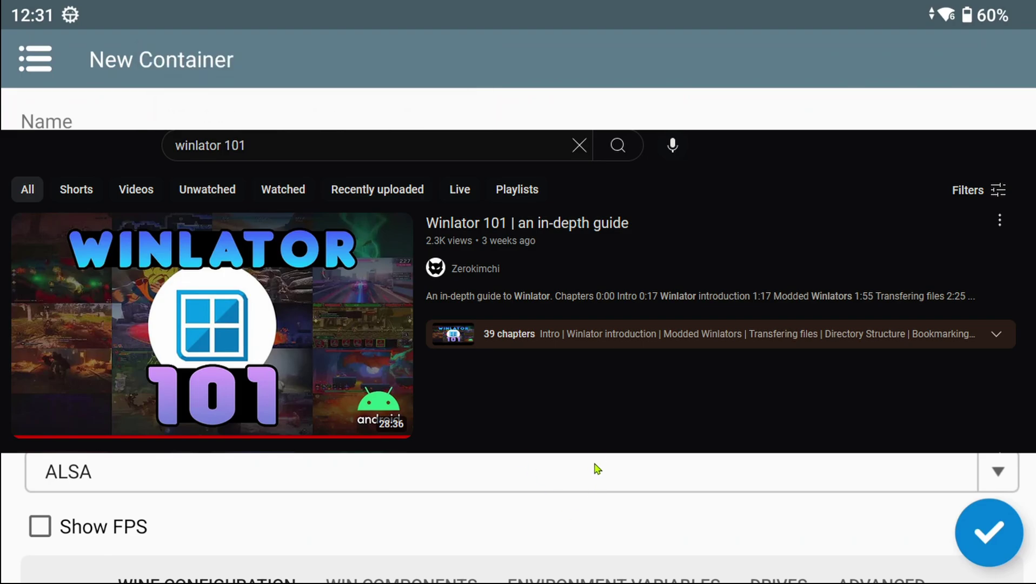
{"action": "scroll", "coordinate": [566, 487], "scroll_direction": "down", "scroll_amount": 5}
{"action": "scroll", "coordinate": [570, 490], "scroll_direction": "up", "scroll_amount": 5}
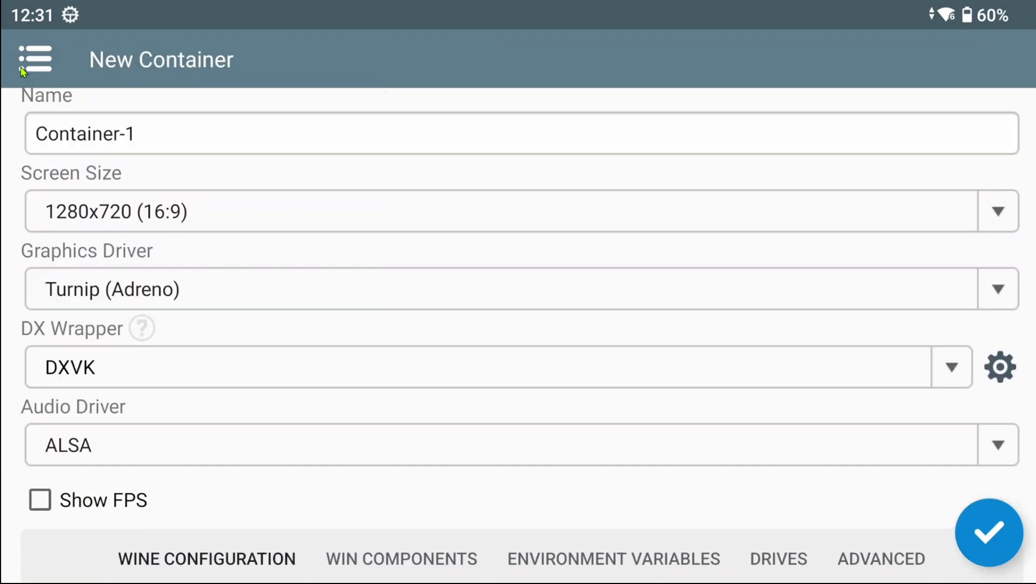
Leave the container form and set the Box64 version to 0.3.1-27a8d19 in Winlator's settings
{"action": "left_click", "coordinate": [33, 57]}
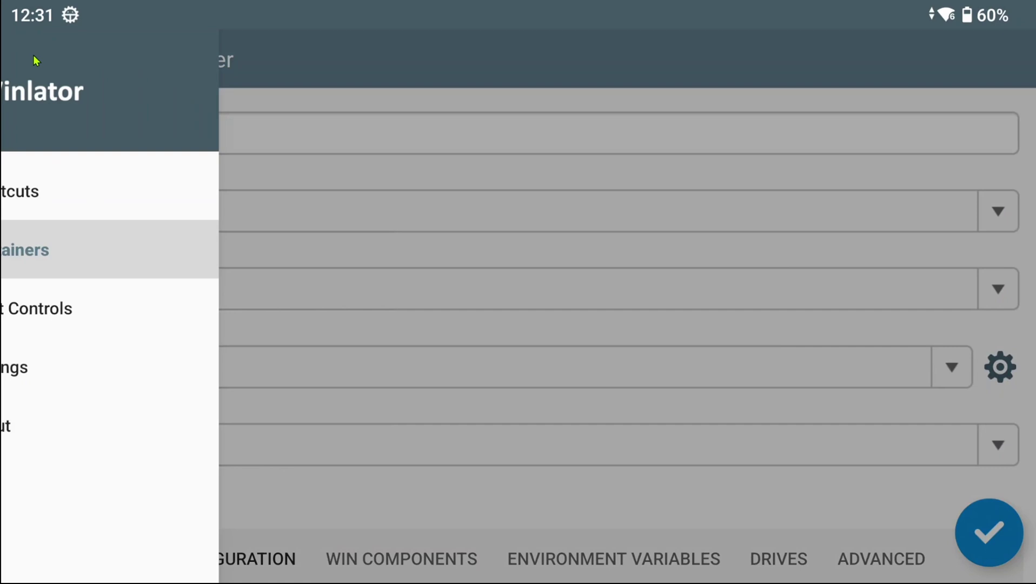
{"action": "left_click", "coordinate": [133, 207]}
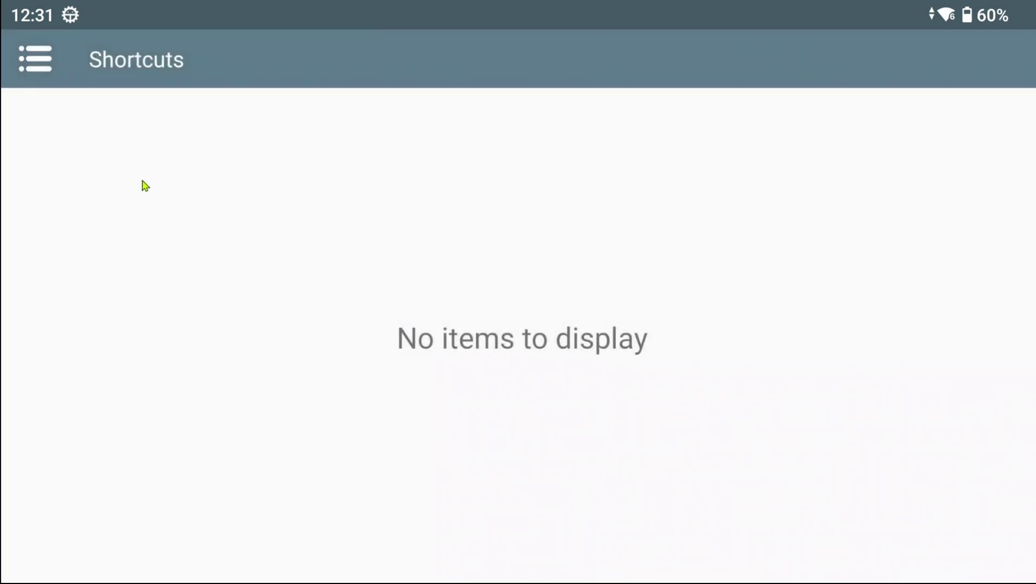
{"action": "left_click", "coordinate": [35, 59]}
{"action": "left_click", "coordinate": [124, 367]}
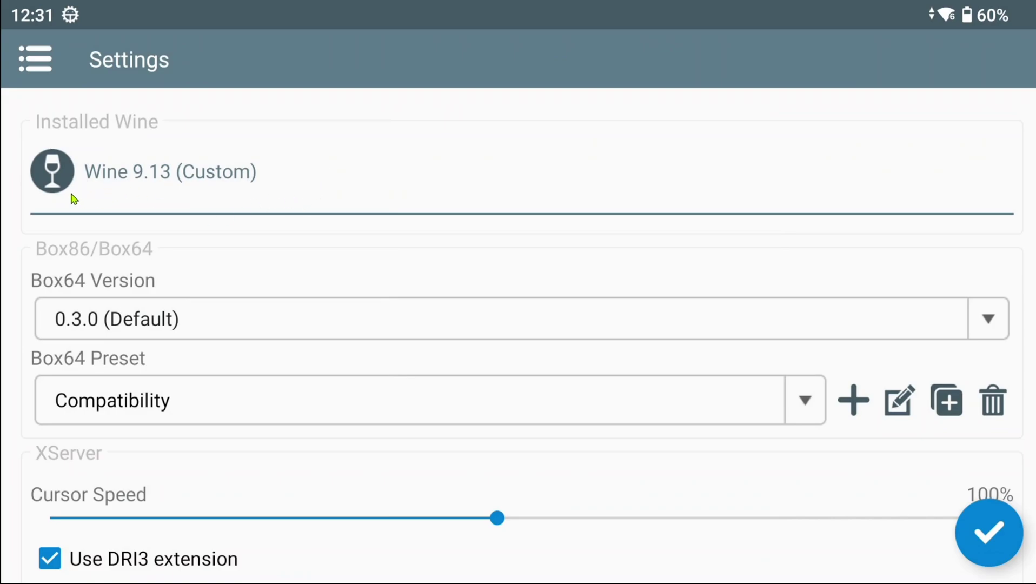
{"action": "left_click", "coordinate": [156, 324]}
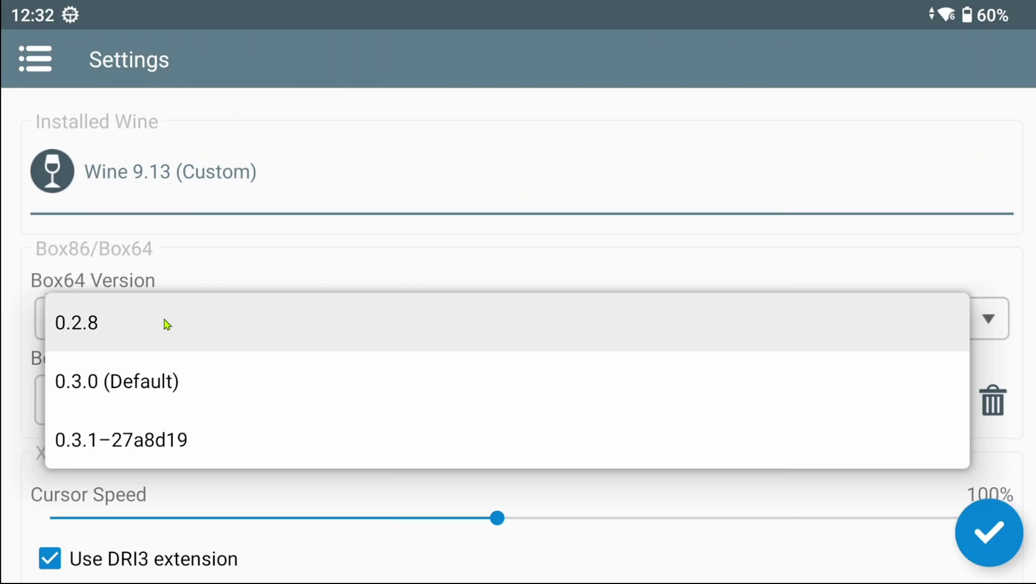
{"action": "left_click", "coordinate": [156, 439]}
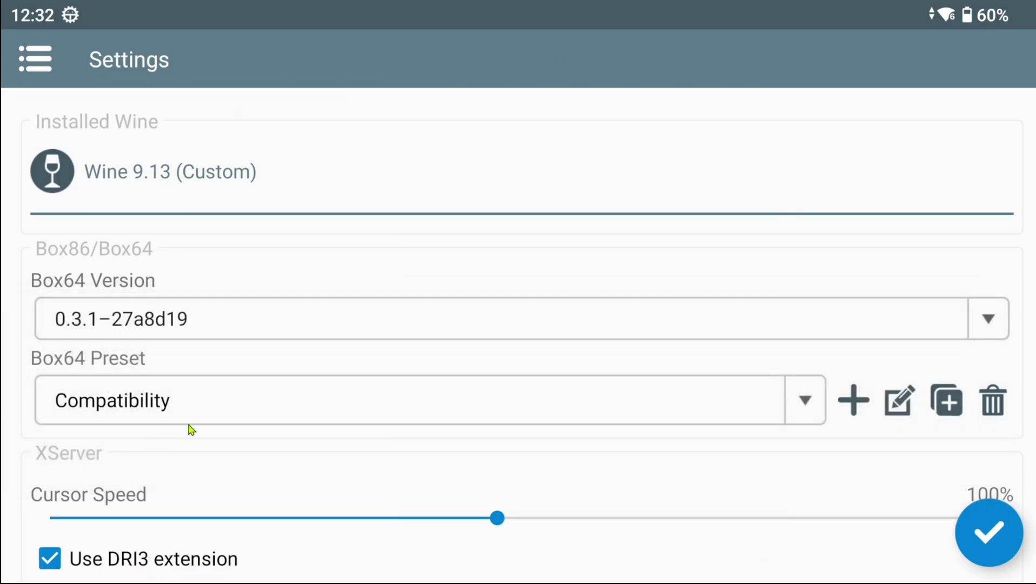
Review the remaining settings for XServer, logs, game controller and experimental features
{"action": "scroll", "coordinate": [307, 438], "scroll_direction": "down", "scroll_amount": 2}
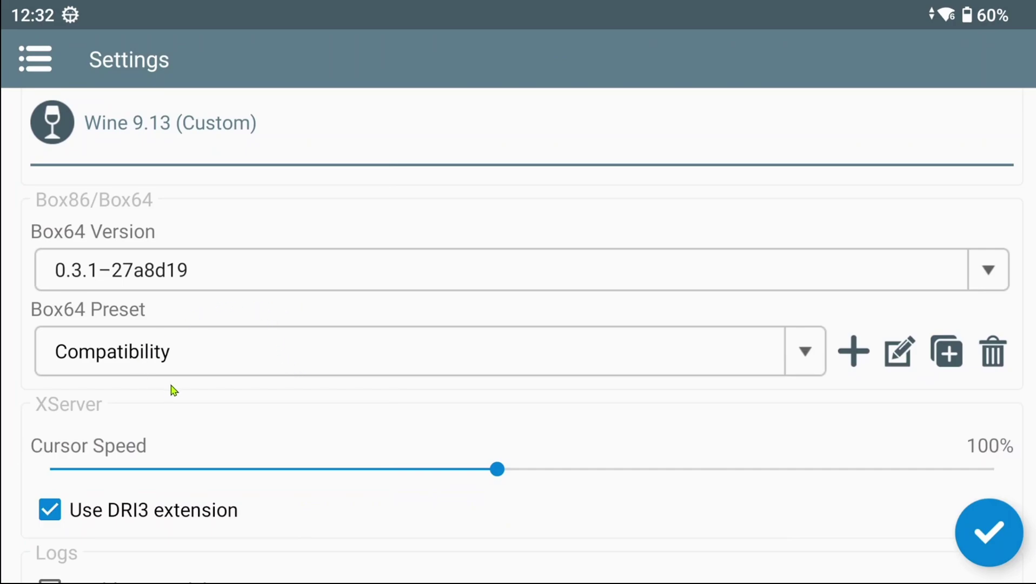
{"action": "scroll", "coordinate": [226, 390], "scroll_direction": "down", "scroll_amount": 4}
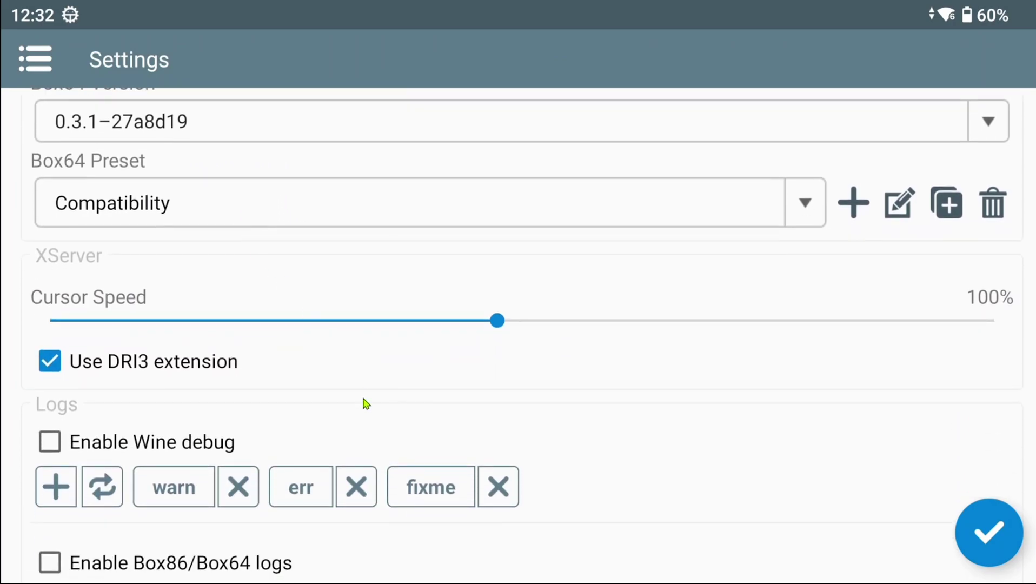
{"action": "scroll", "coordinate": [367, 403], "scroll_direction": "down", "scroll_amount": 5}
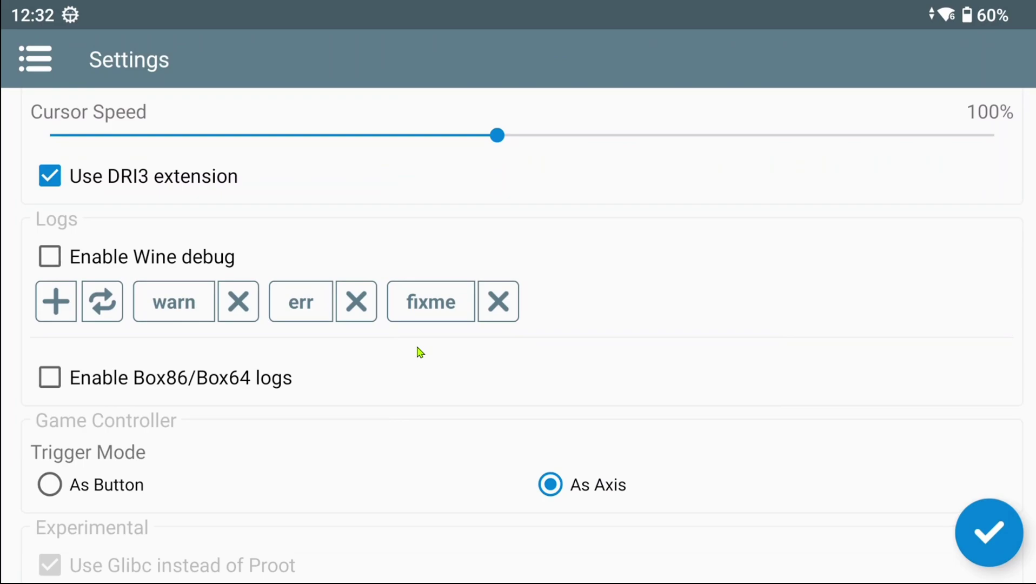
{"action": "scroll", "coordinate": [420, 352], "scroll_direction": "down", "scroll_amount": 1}
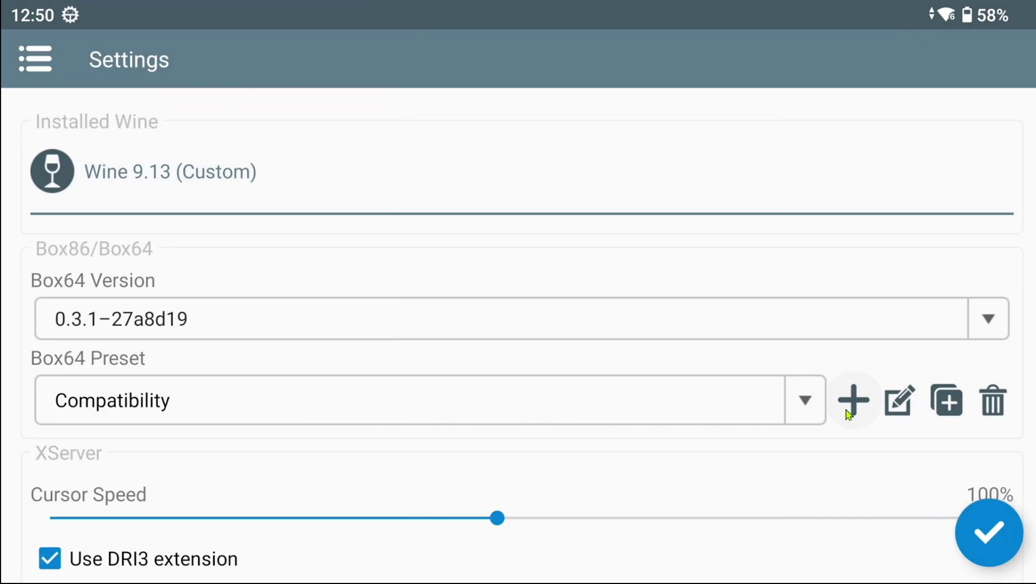
Examine the environment variables of a new Box64 preset, read the BOX64_AVX and BOX64_UNITYPLAYER explanations, and discard the preset
{"action": "left_click", "coordinate": [849, 410]}
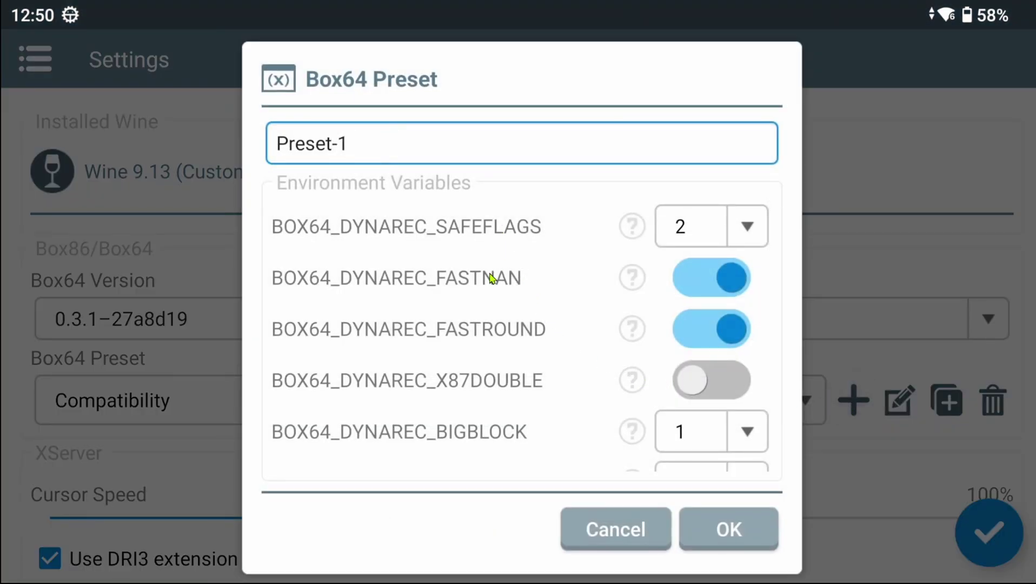
{"action": "scroll", "coordinate": [589, 333], "scroll_direction": "down", "scroll_amount": 3}
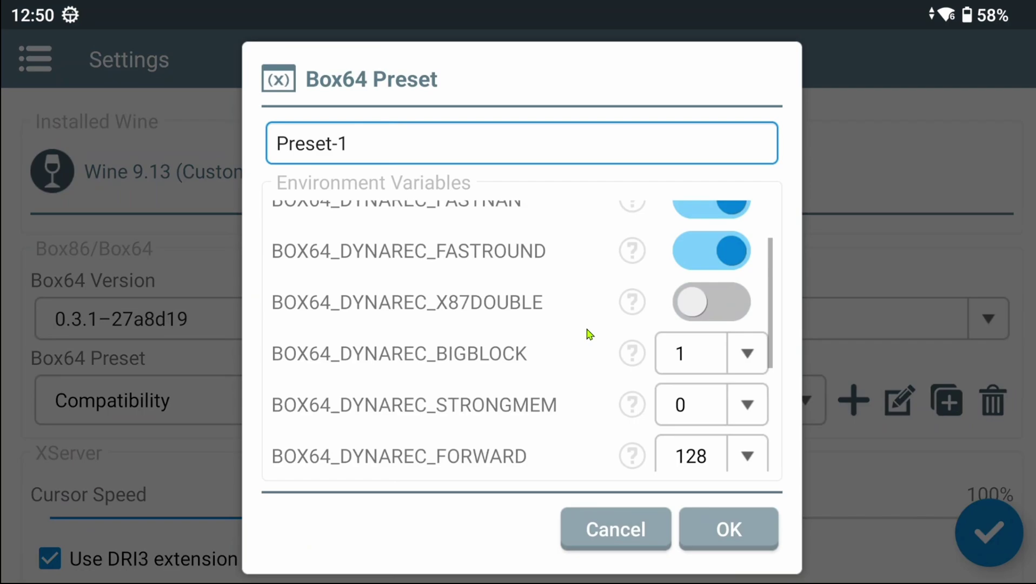
{"action": "scroll", "coordinate": [504, 329], "scroll_direction": "down", "scroll_amount": 2}
{"action": "scroll", "coordinate": [504, 329], "scroll_direction": "down", "scroll_amount": 1}
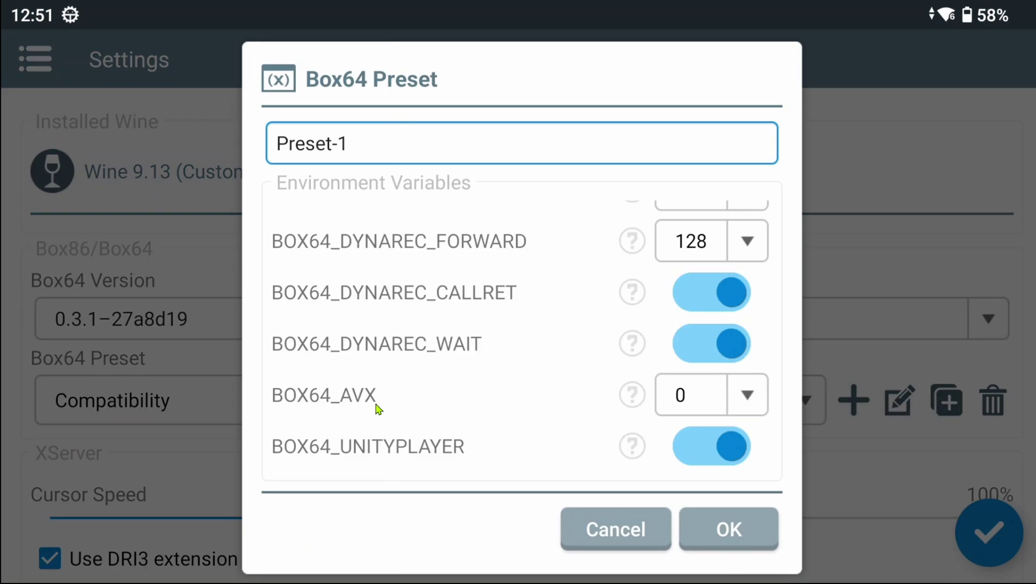
{"action": "left_click", "coordinate": [633, 399]}
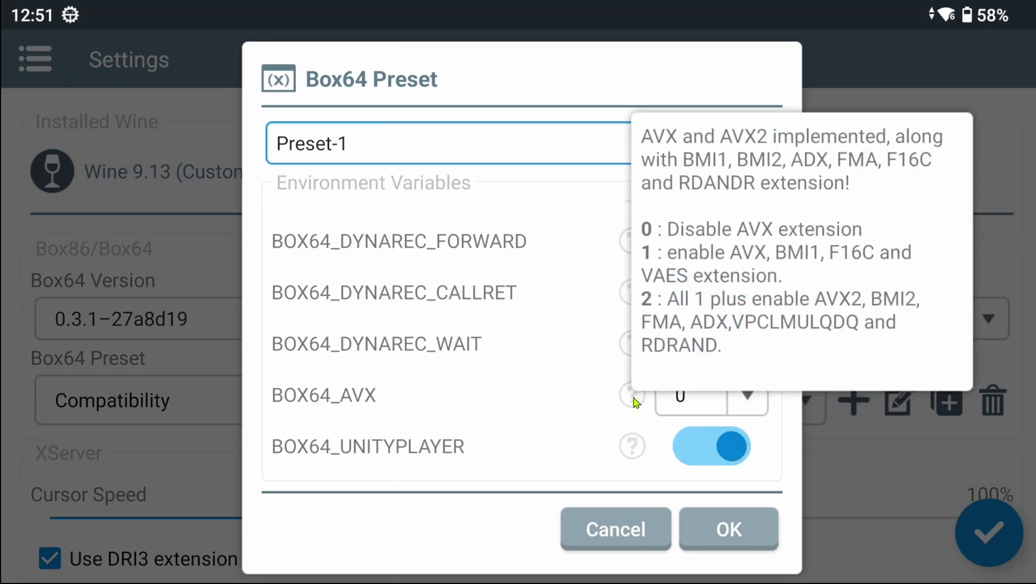
{"action": "left_click", "coordinate": [564, 406]}
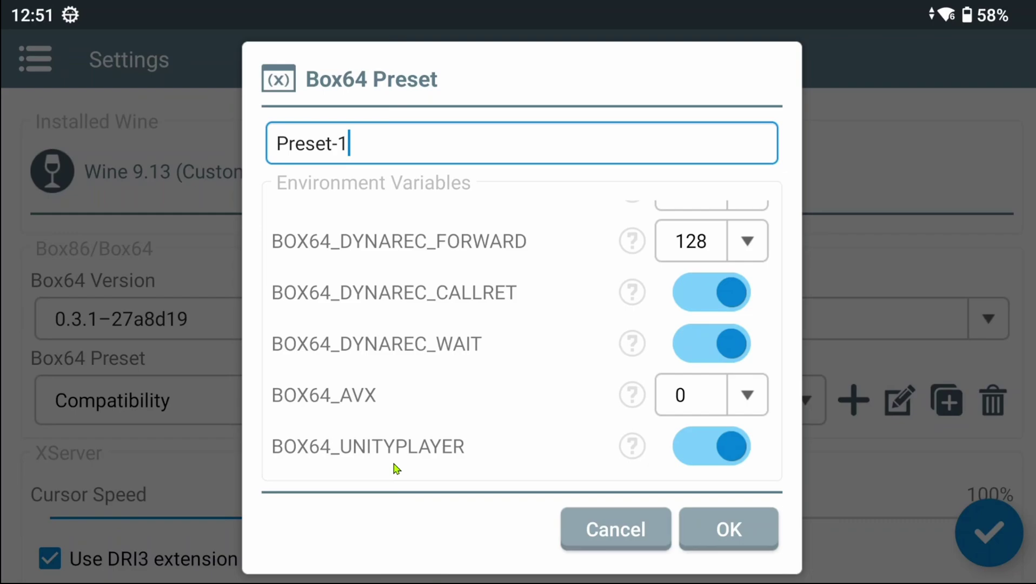
{"action": "left_click", "coordinate": [632, 450]}
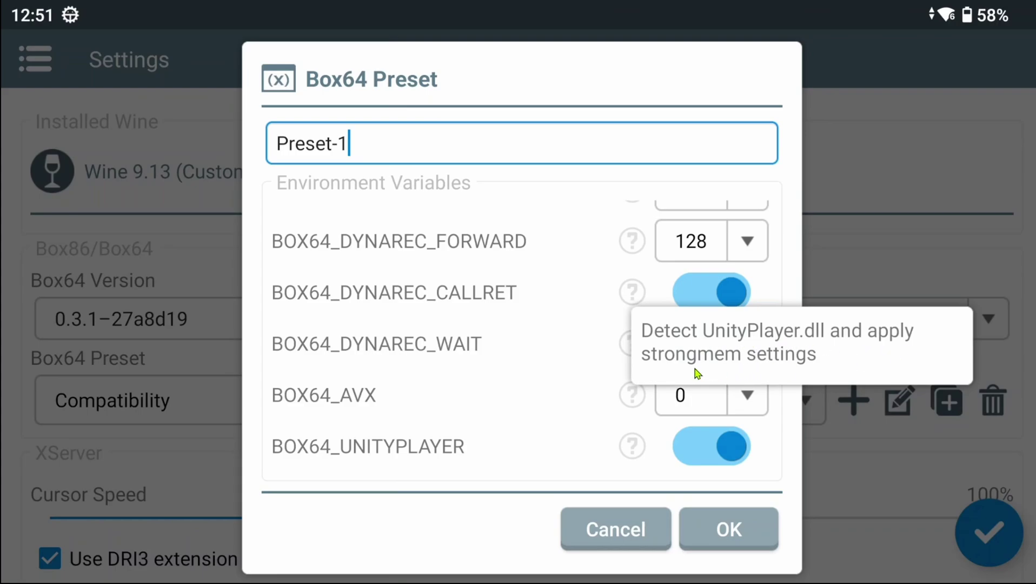
{"action": "left_click", "coordinate": [536, 444]}
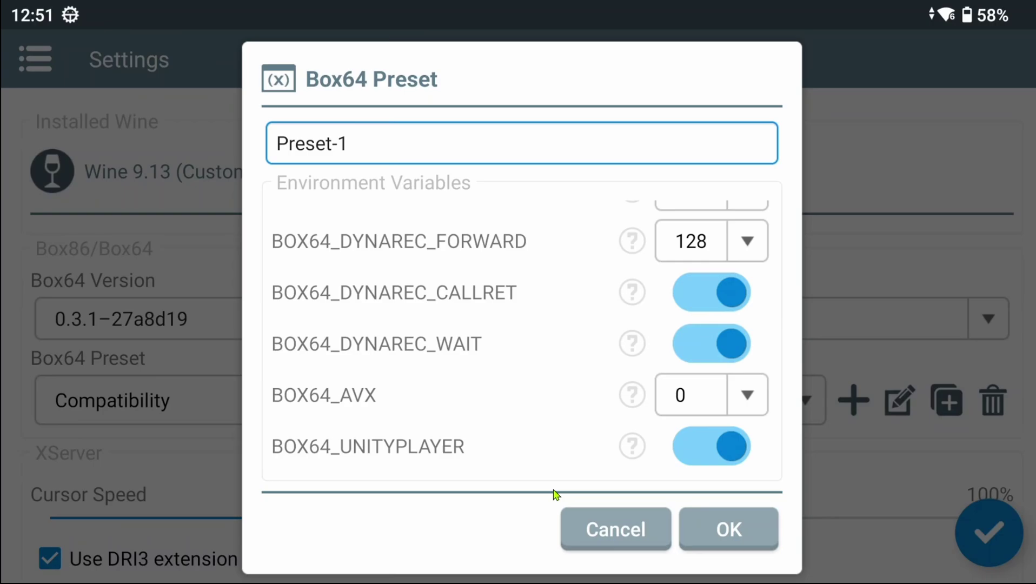
{"action": "left_click", "coordinate": [625, 527]}
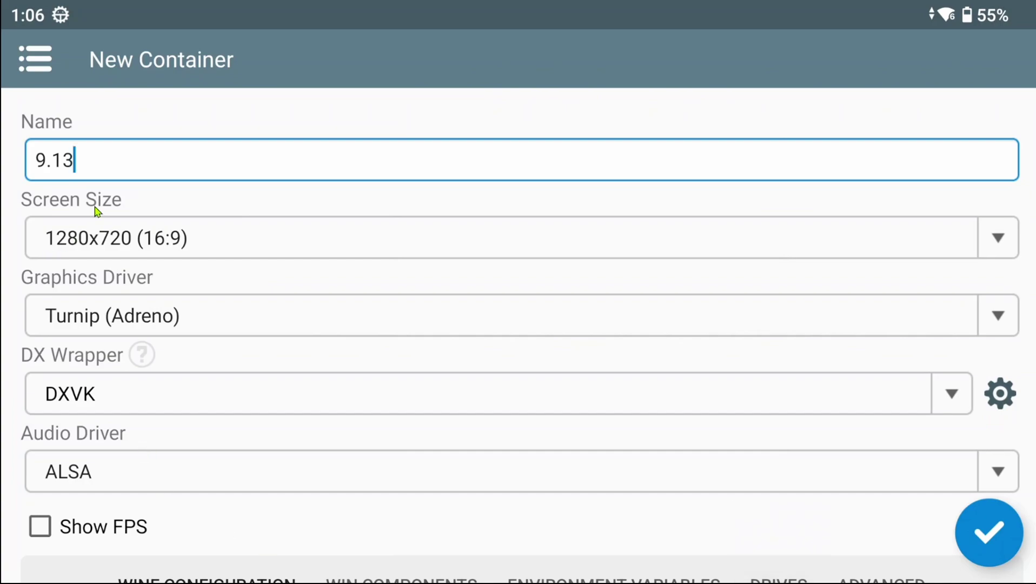
Check the available graphics drivers for the new container 9.13 and keep Turnip (Adreno)
{"action": "scroll", "coordinate": [246, 259], "scroll_direction": "down", "scroll_amount": 1}
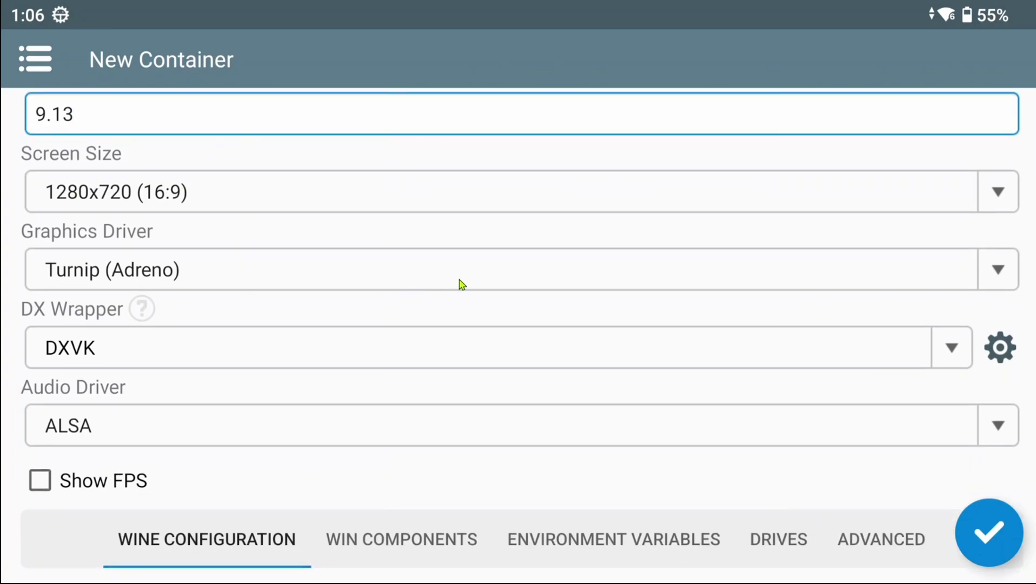
{"action": "left_click", "coordinate": [929, 269]}
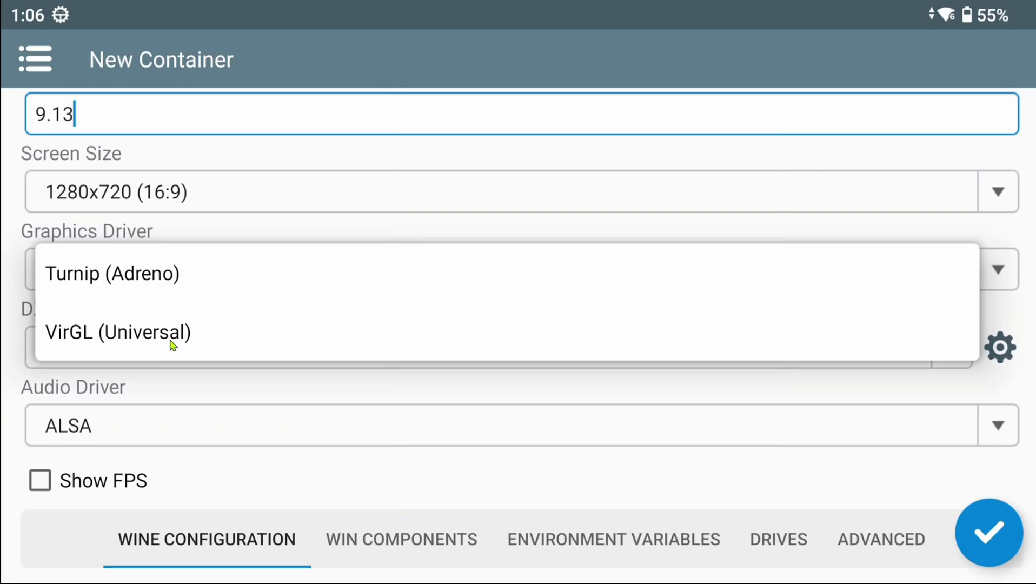
{"action": "left_click", "coordinate": [379, 254]}
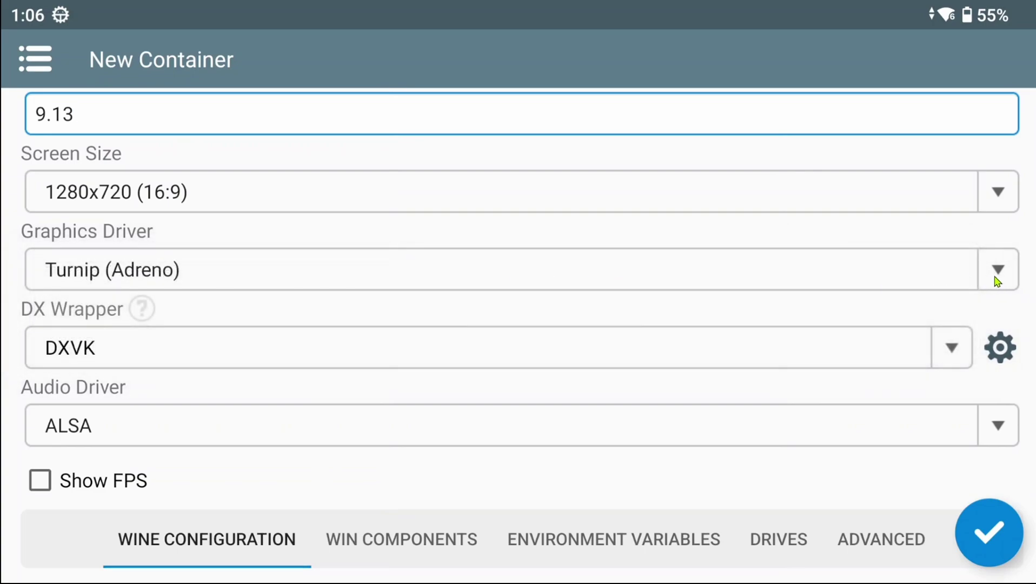
Switch the container's DX wrapper to WineD3D and back to DXVK
{"action": "left_click", "coordinate": [376, 347]}
{"action": "left_click", "coordinate": [361, 349]}
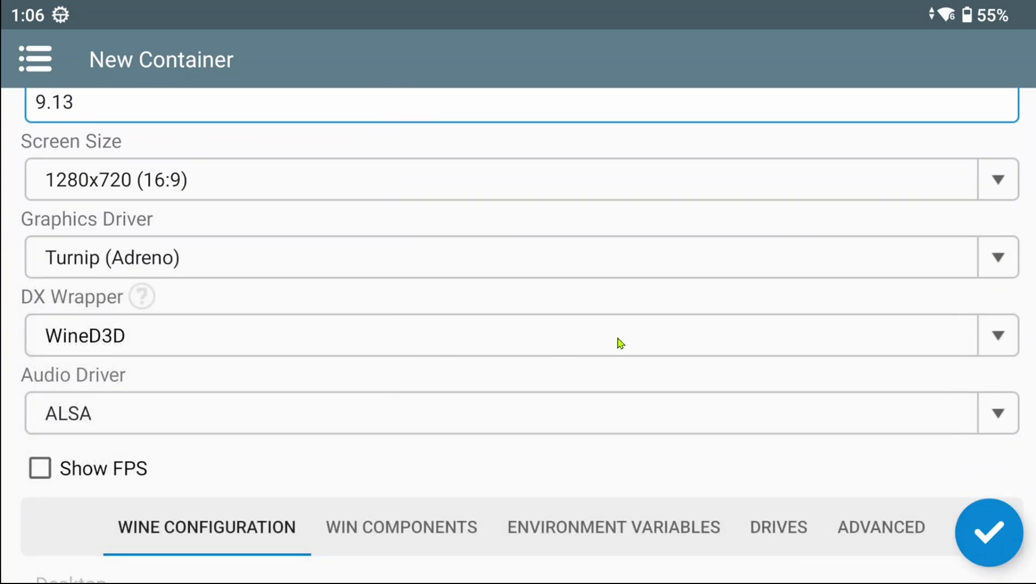
{"action": "left_click", "coordinate": [421, 338]}
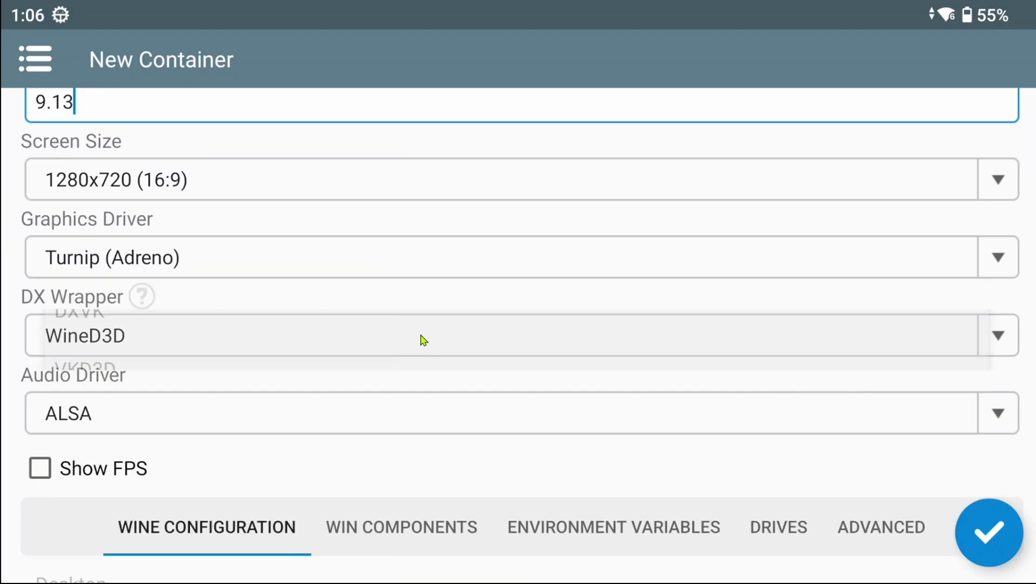
{"action": "left_click", "coordinate": [266, 404]}
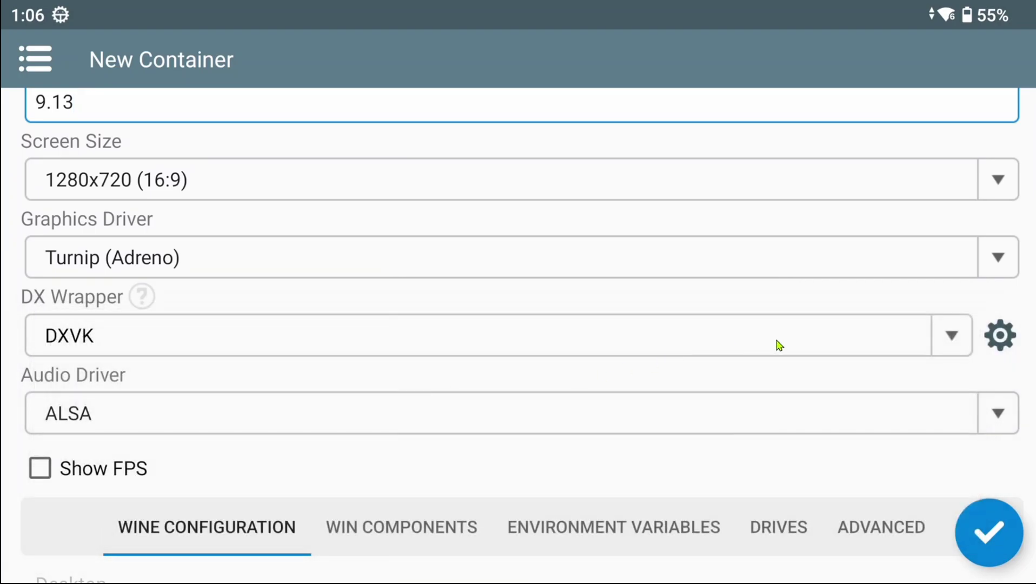
Open the DXVK configuration, try versions gplasync-2.4 and 2.3.1 (Default), and set the version to 2.4
{"action": "left_click", "coordinate": [999, 340]}
{"action": "left_click", "coordinate": [634, 219]}
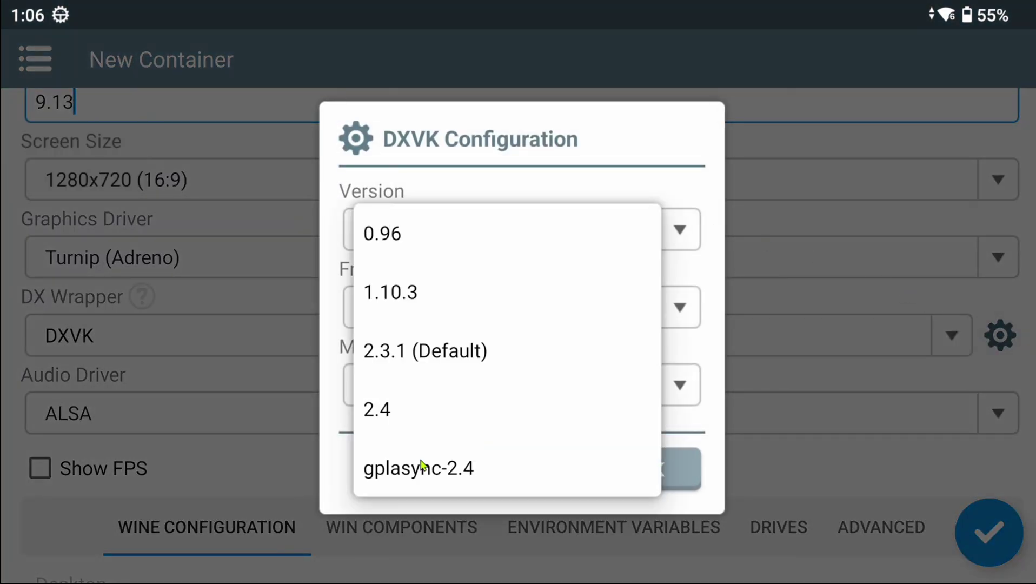
{"action": "left_click", "coordinate": [424, 468]}
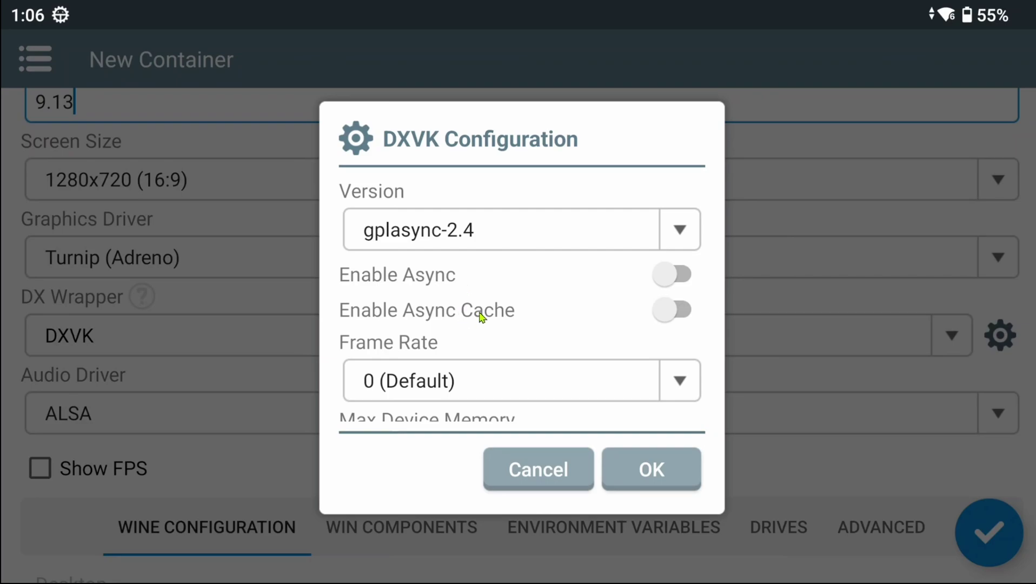
{"action": "left_click", "coordinate": [475, 242]}
{"action": "left_click", "coordinate": [447, 351]}
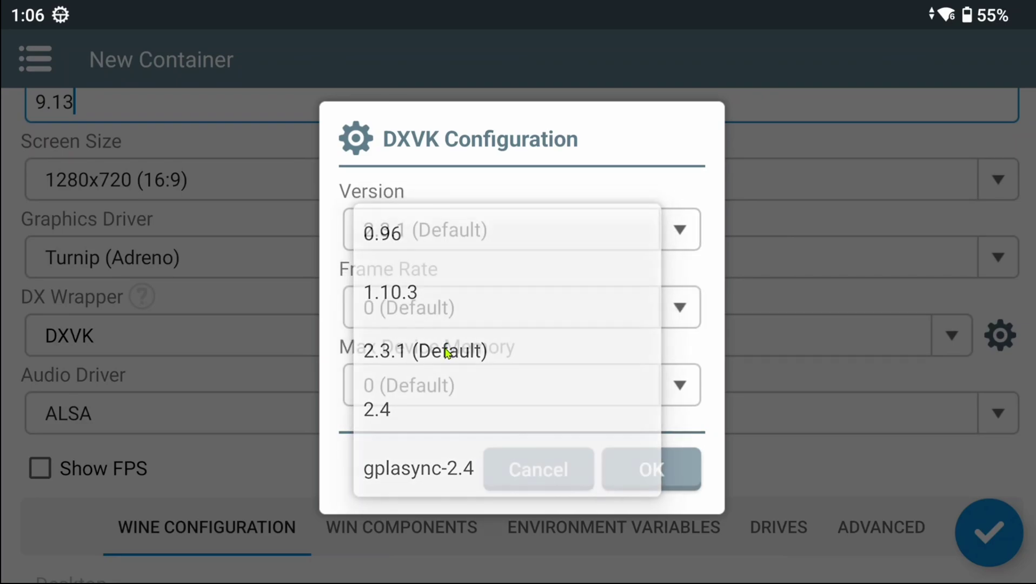
{"action": "left_click", "coordinate": [476, 229]}
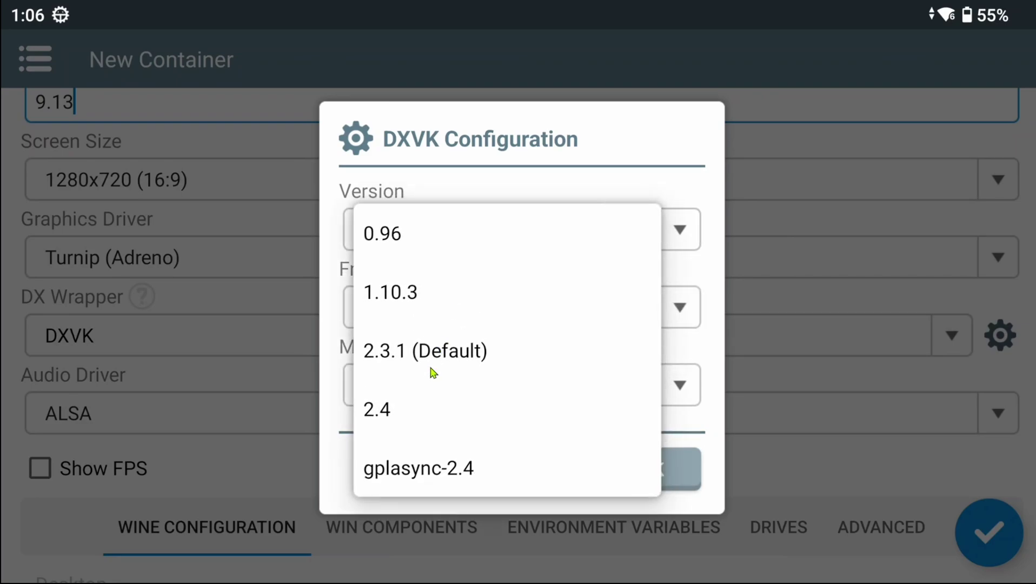
{"action": "left_click", "coordinate": [421, 412]}
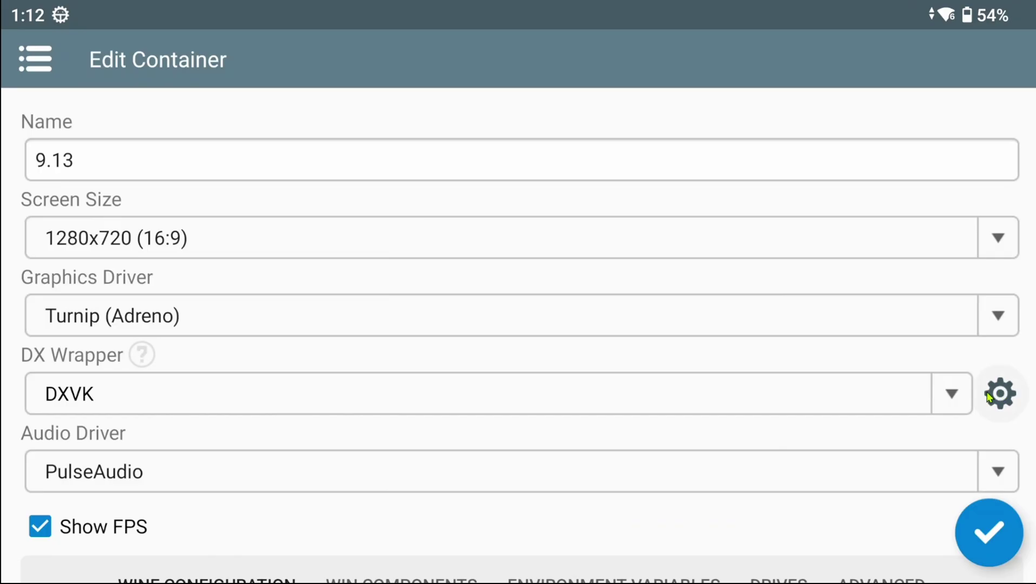
Choose VKD3D as container 9.13's DX wrapper and configure it with version 2.13 and feature level 12_0
{"action": "left_click", "coordinate": [952, 396]}
{"action": "left_click", "coordinate": [248, 254]}
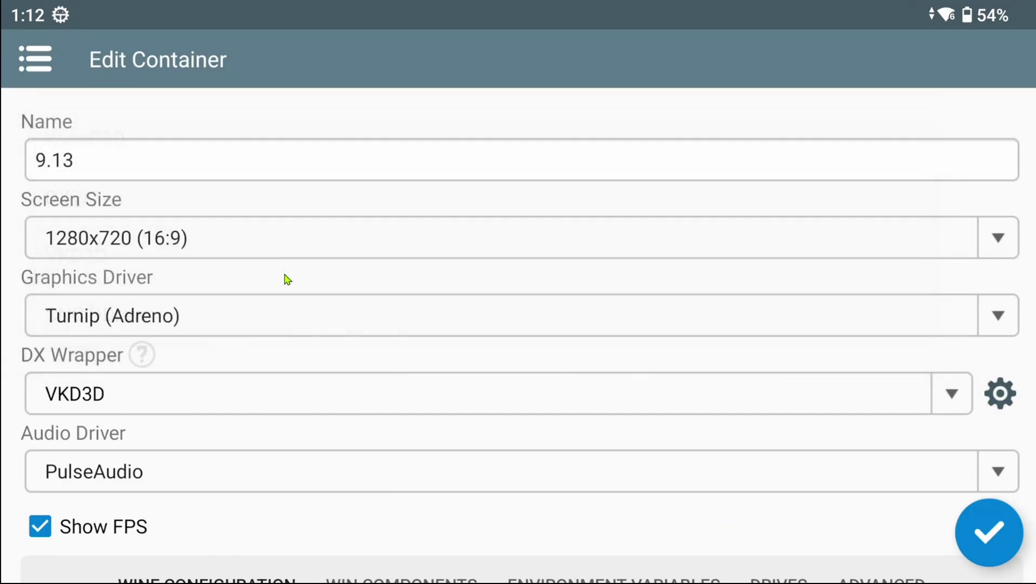
{"action": "left_click", "coordinate": [999, 394]}
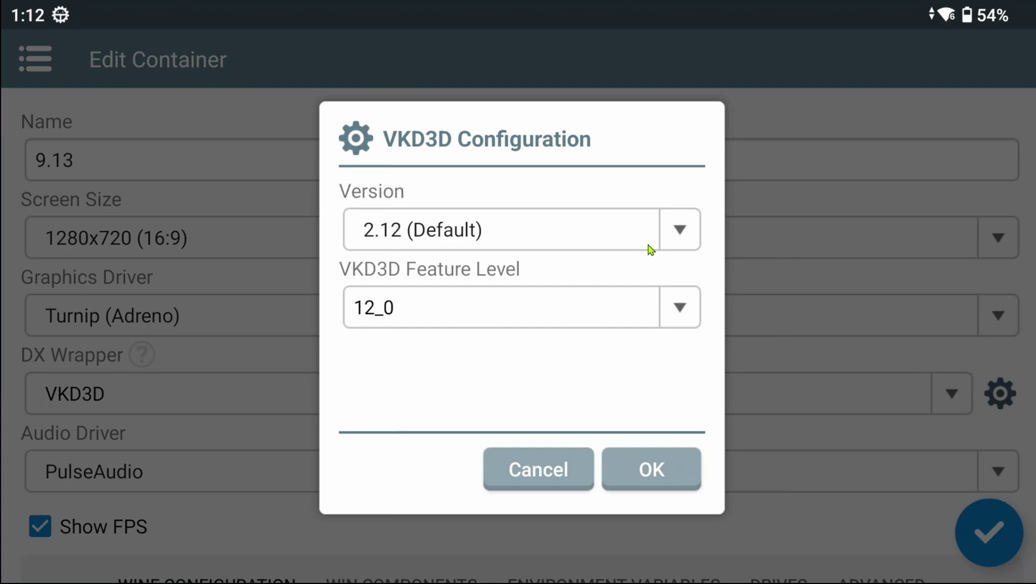
{"action": "left_click", "coordinate": [671, 231]}
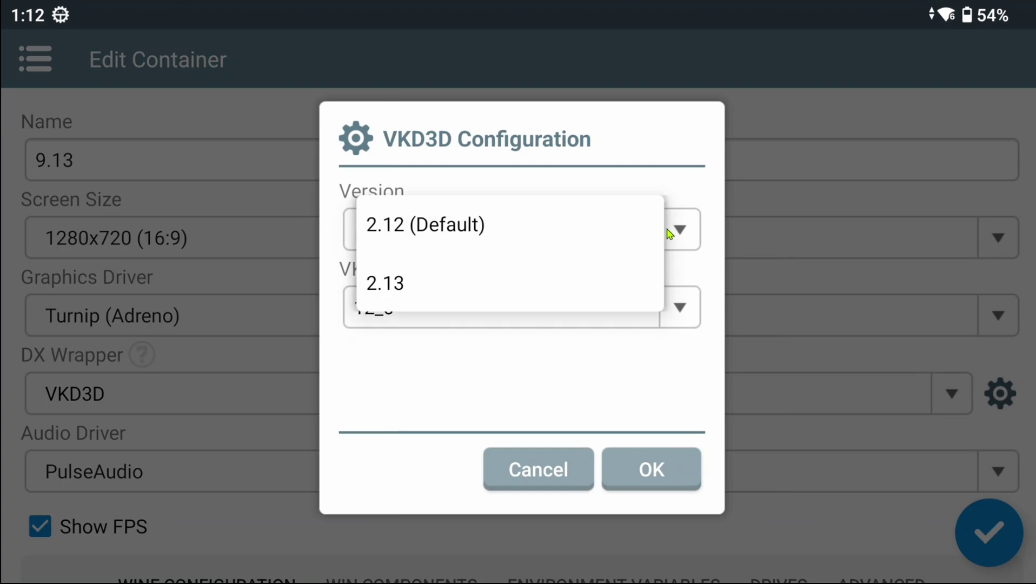
{"action": "left_click", "coordinate": [552, 290]}
{"action": "left_click", "coordinate": [647, 295]}
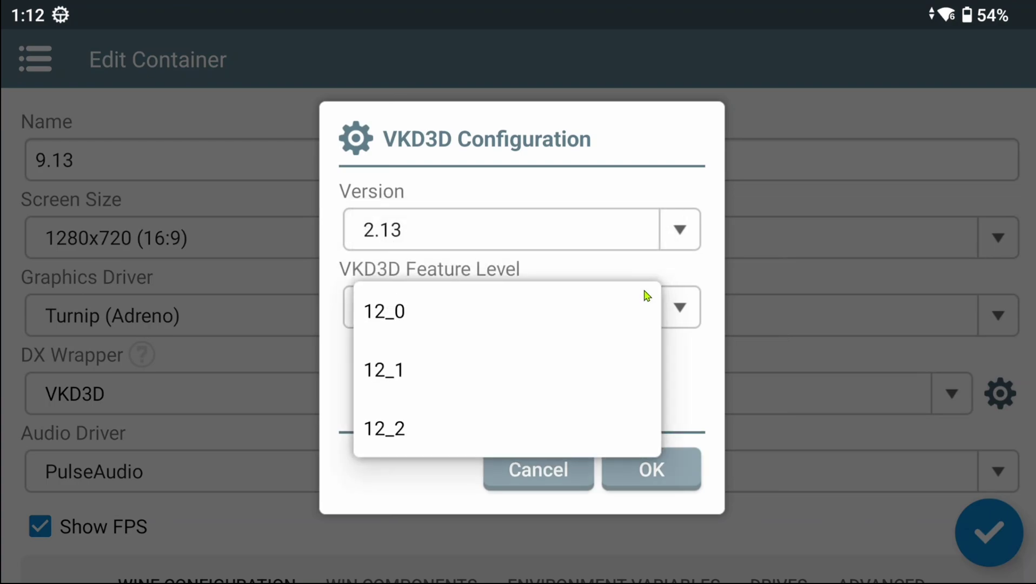
{"action": "left_click", "coordinate": [533, 318]}
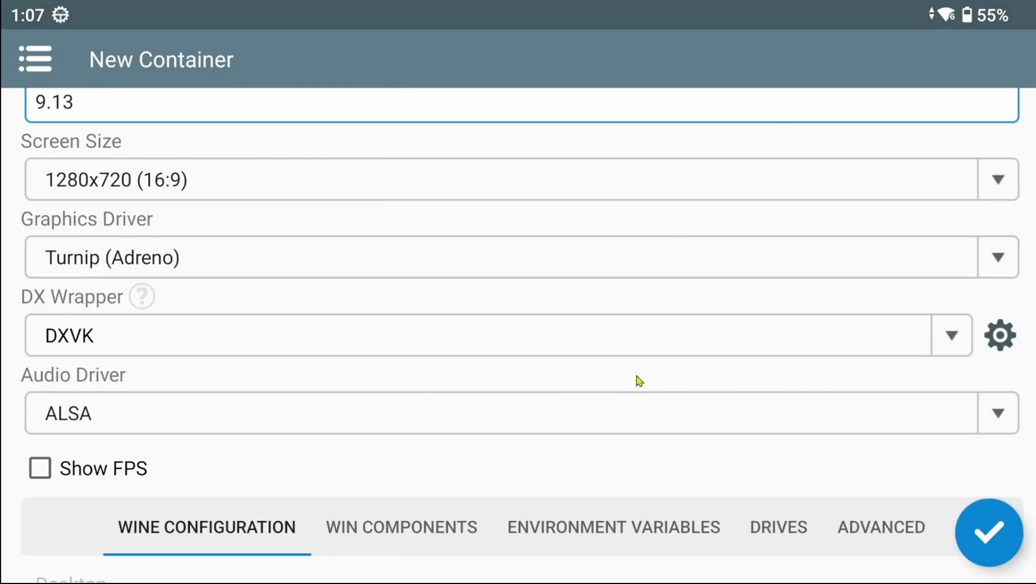
Set the new container's audio driver to PulseAudio
{"action": "left_click_drag", "start_coordinate": [638, 379], "coordinate": [629, 330]}
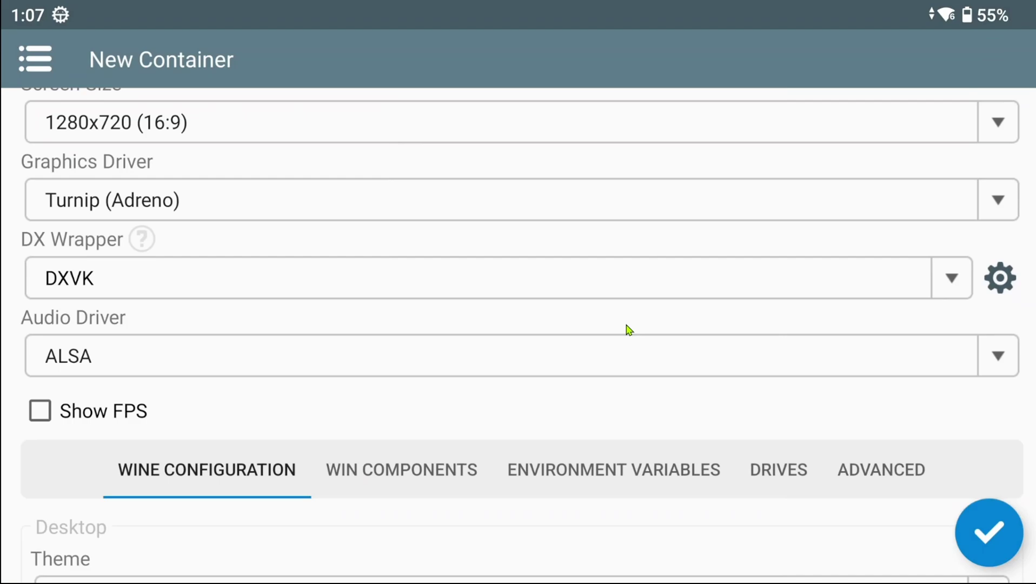
{"action": "left_click", "coordinate": [605, 356]}
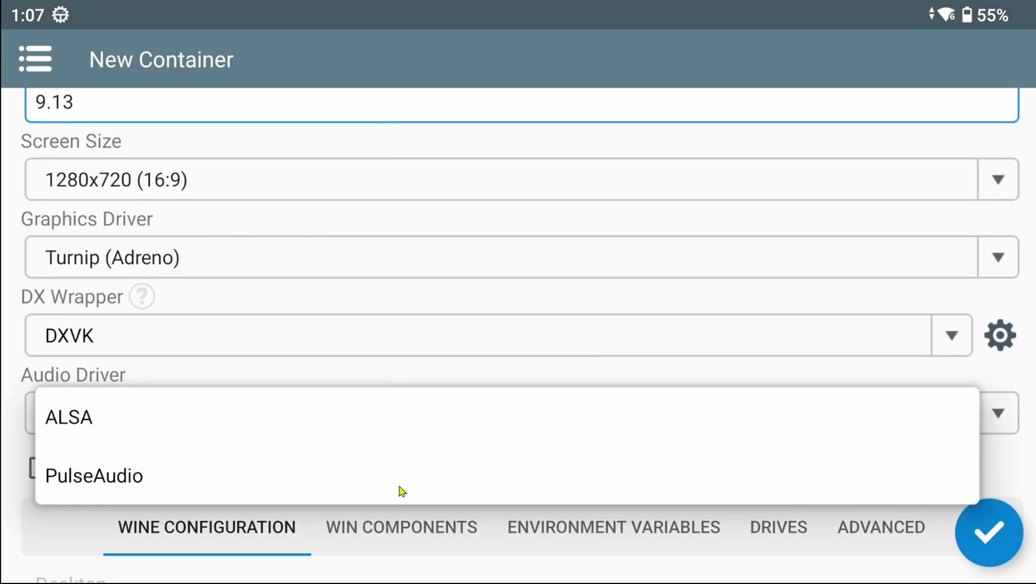
{"action": "left_click", "coordinate": [401, 490]}
Check the available Box64 presets in the container's advanced settings and keep Compatibility
{"action": "scroll", "coordinate": [644, 378], "scroll_direction": "down", "scroll_amount": 5}
{"action": "left_click", "coordinate": [886, 271]}
{"action": "left_click_drag", "start_coordinate": [465, 349], "coordinate": [502, 204]}
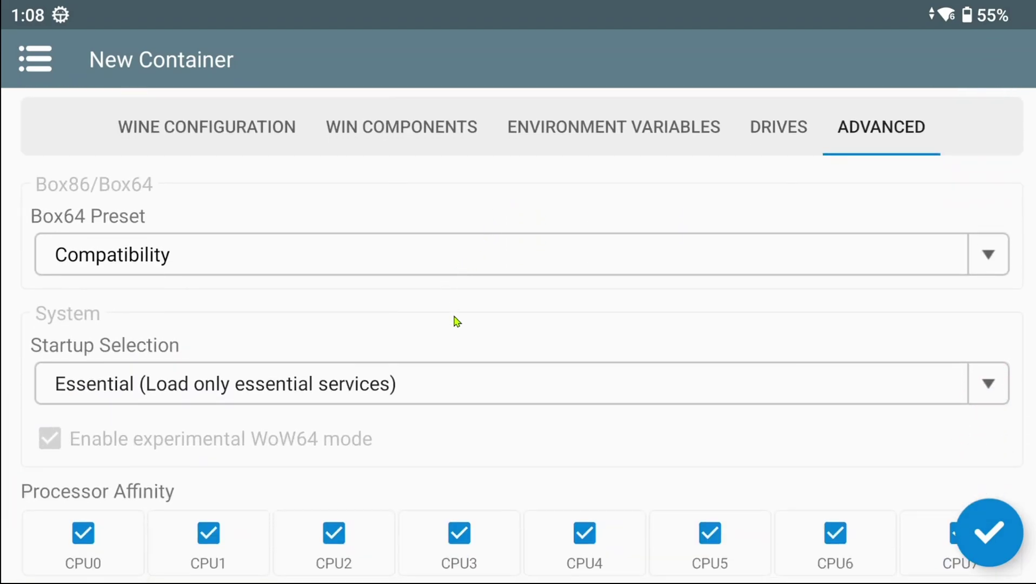
{"action": "left_click", "coordinate": [455, 260]}
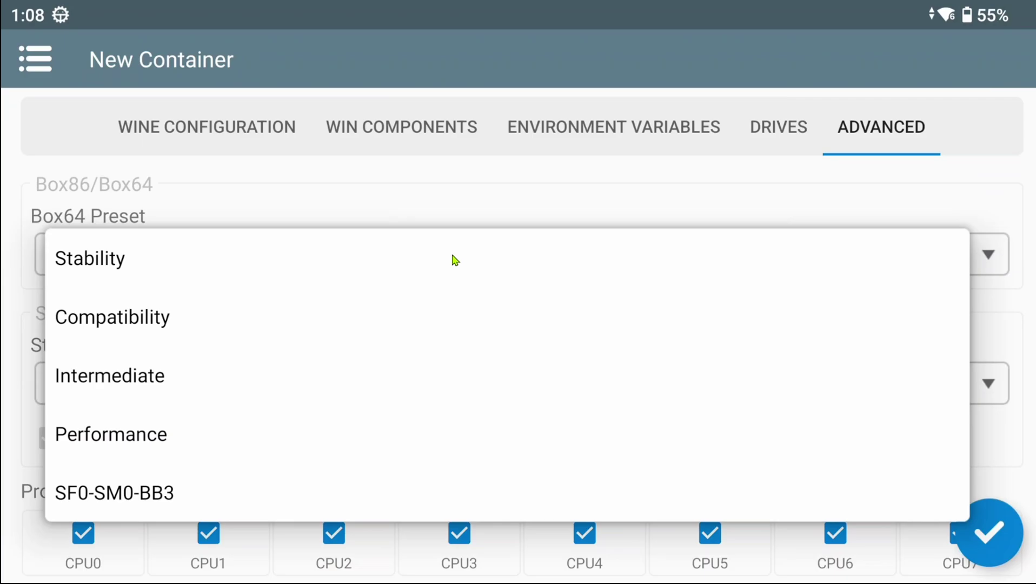
{"action": "left_click", "coordinate": [481, 191]}
Set the container's startup selection to Aggressive (Stop services on startup)
{"action": "left_click_drag", "start_coordinate": [430, 339], "coordinate": [504, 180]}
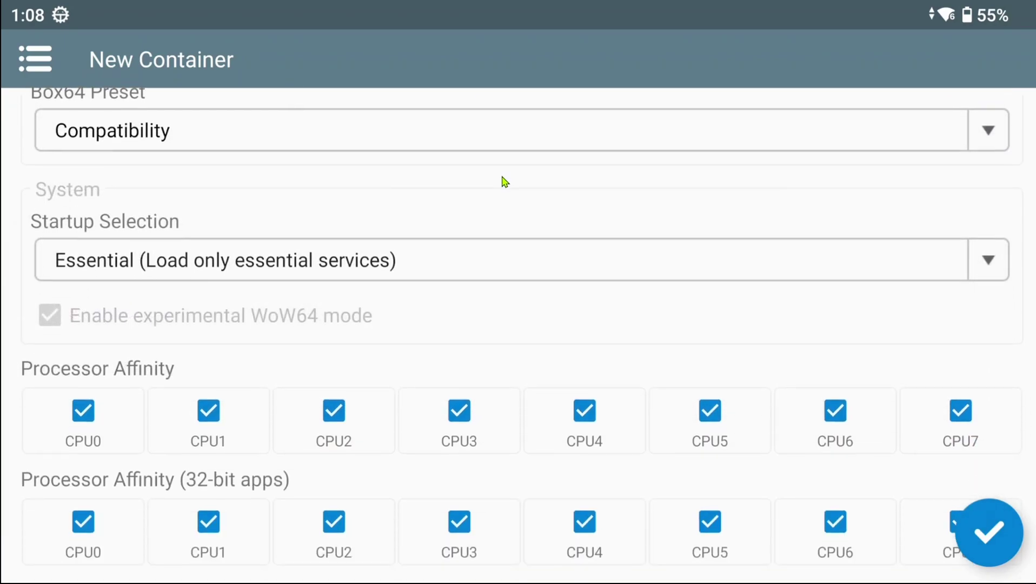
{"action": "left_click", "coordinate": [420, 261]}
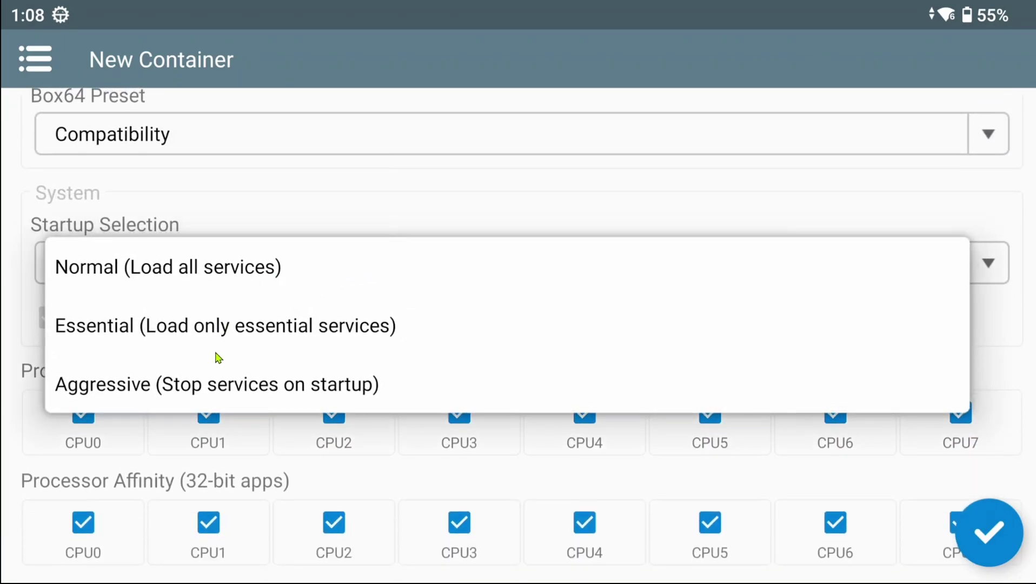
{"action": "left_click", "coordinate": [215, 383]}
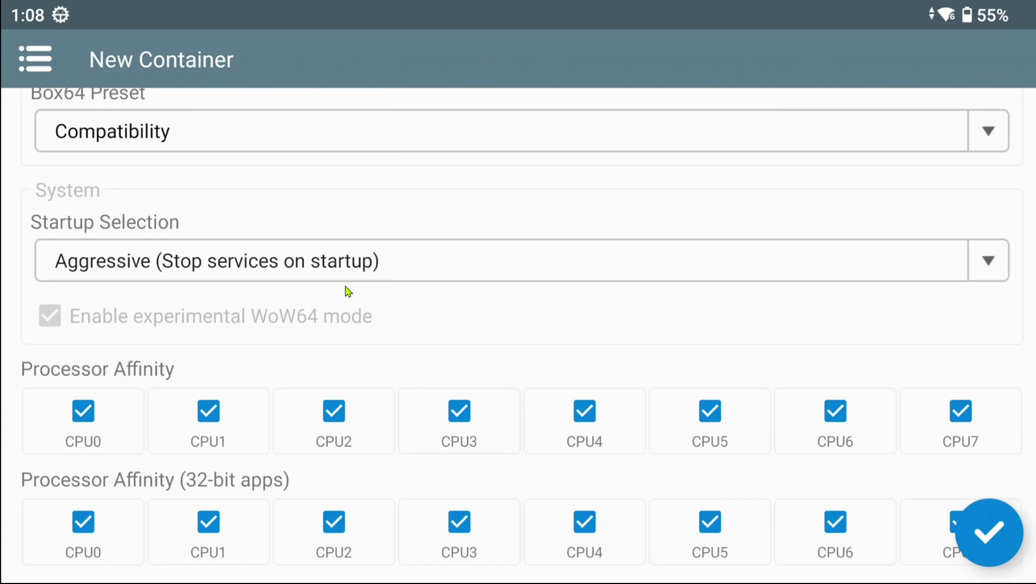